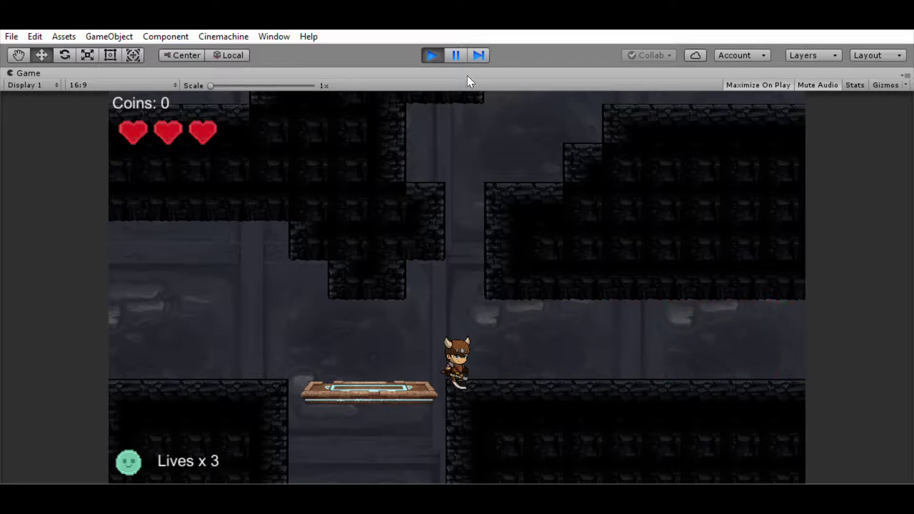
# - Walk right and left through the sweeping laser traps
pyautogui.press('Right')
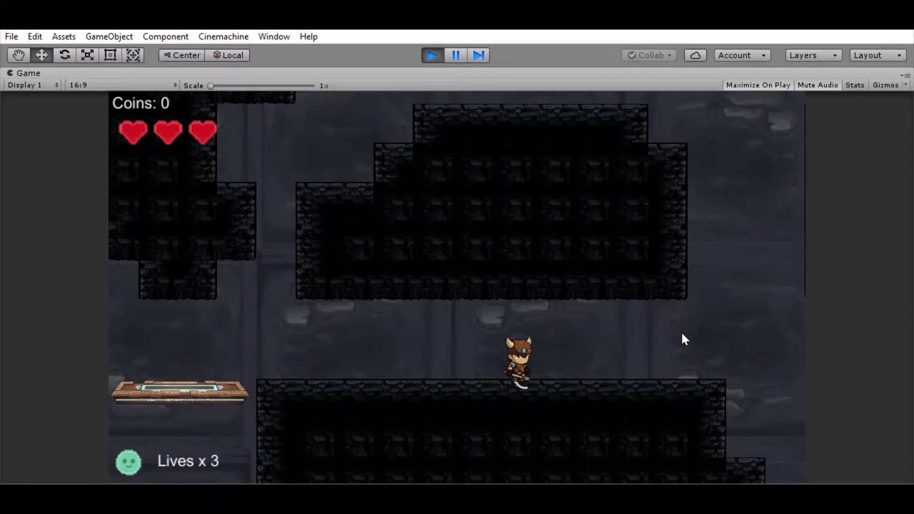
pyautogui.press('Left')
pyautogui.press('Right')
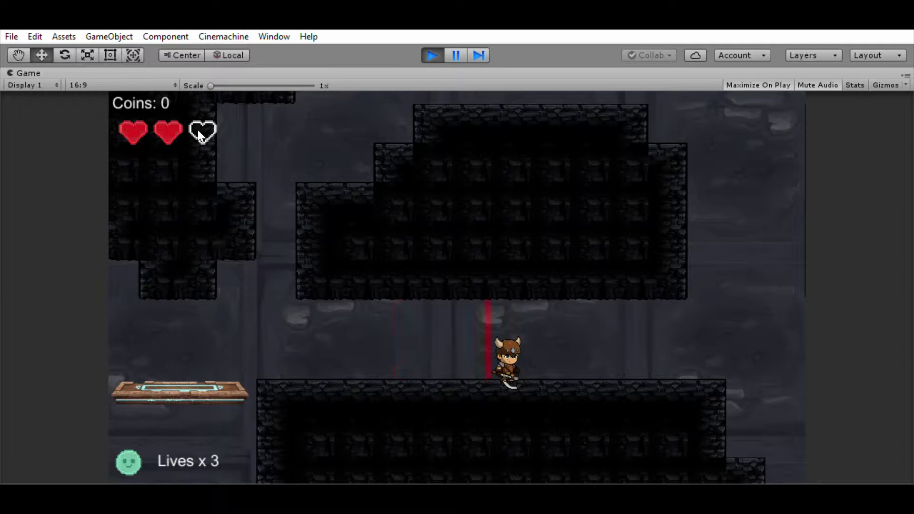
pyautogui.press('Left')
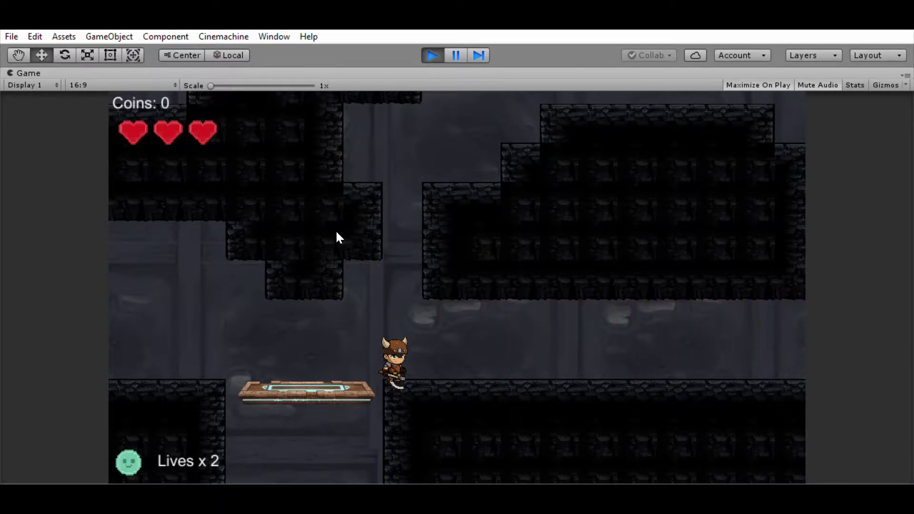
pyautogui.press('Right')
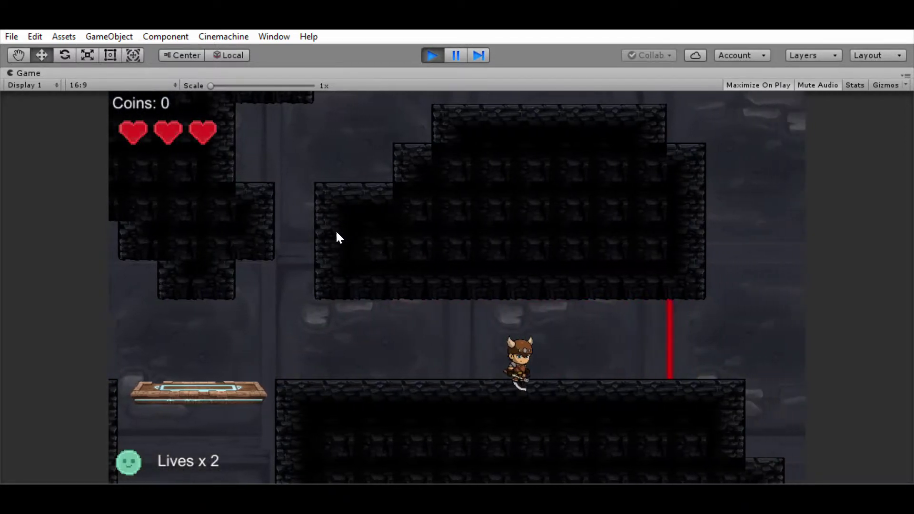
pyautogui.press('Right')
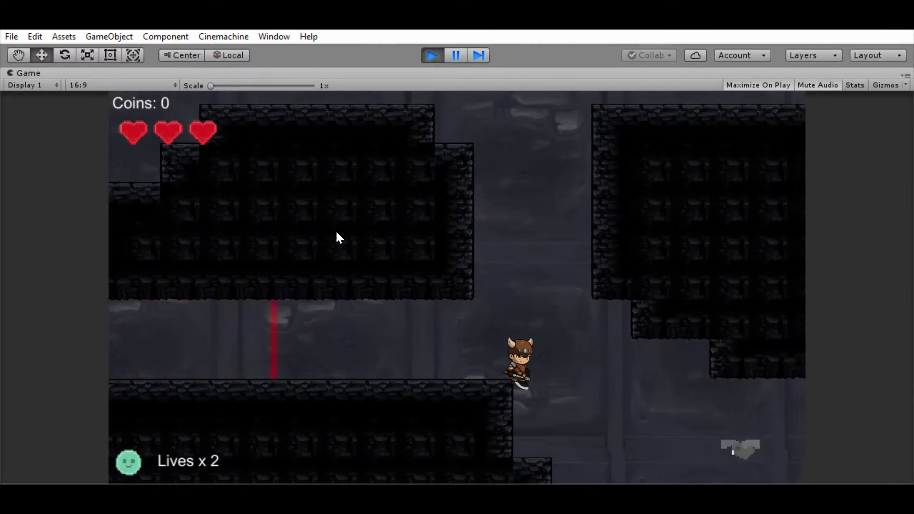
# - Drop off the ledge to strike the cave bat and jump for the yellow gem
pyautogui.press('ctrl')
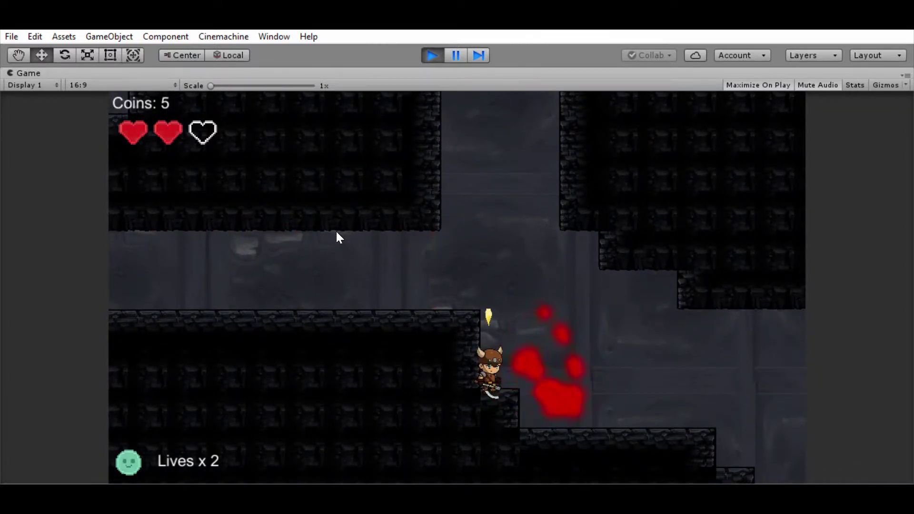
pyautogui.press('space')
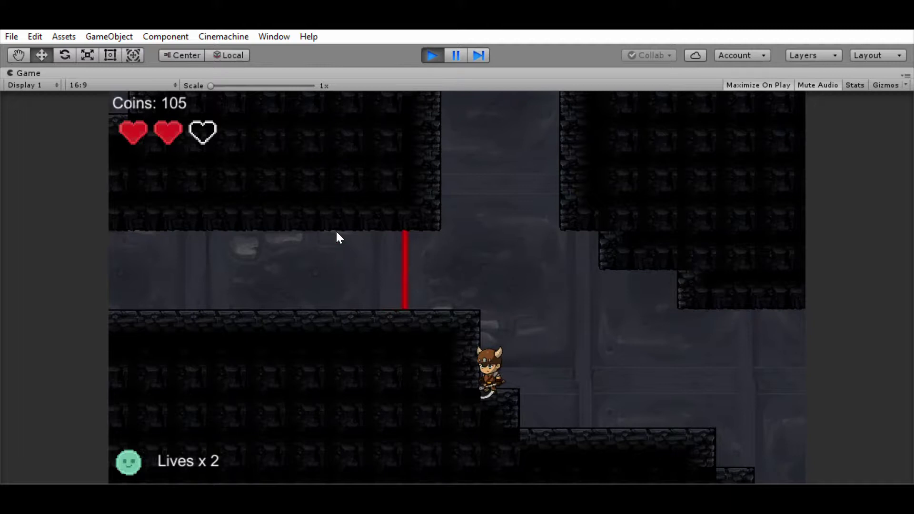
pyautogui.press('Right')
# - Restart the game and run right to attack the cave bat
pyautogui.click(429, 54)
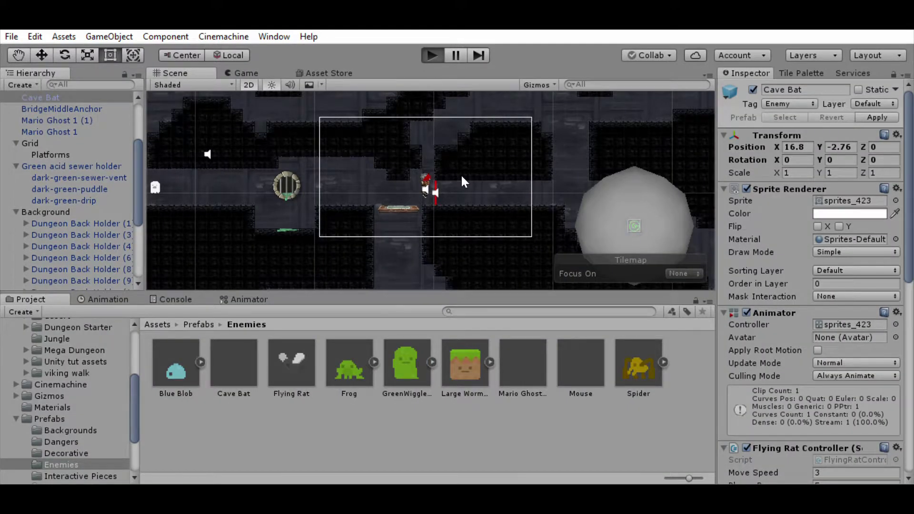
pyautogui.hotkey('ctrl', 'p')
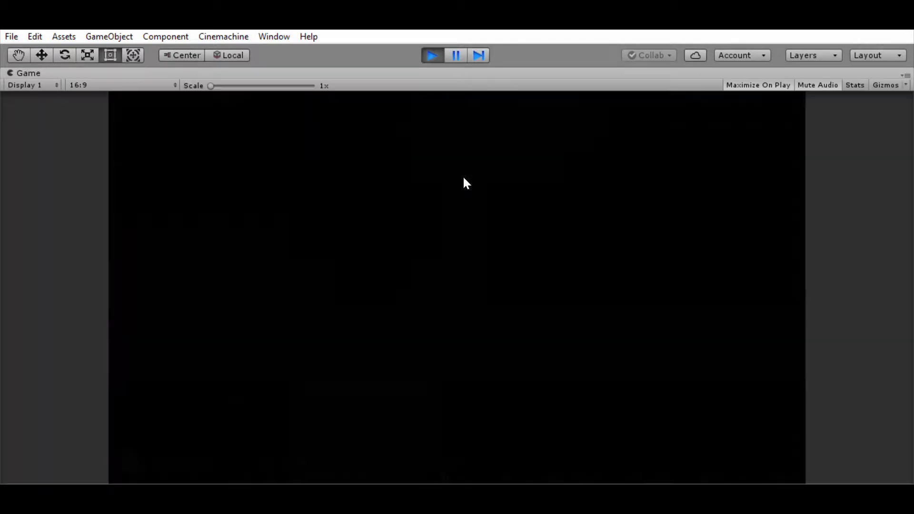
pyautogui.press('Right')
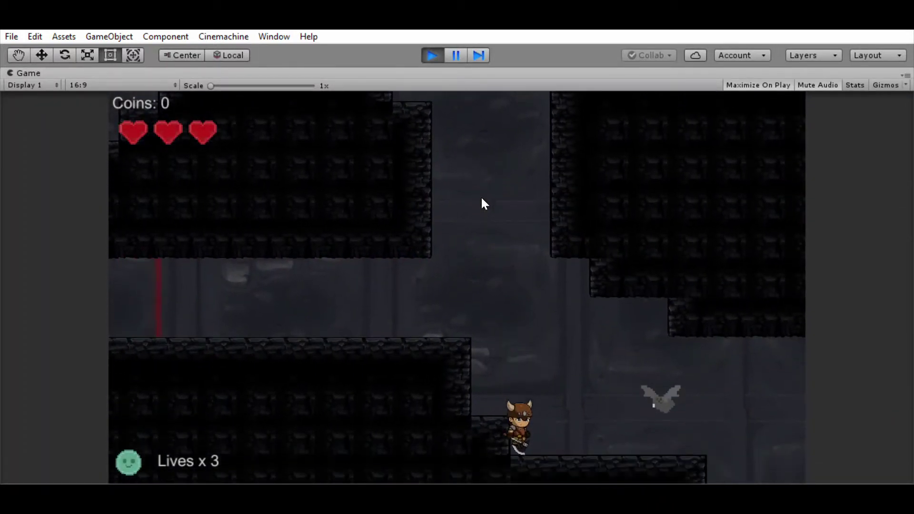
pyautogui.click(481, 197)
# - Jump left along the steps and collect the dropped coins
pyautogui.press('Left')
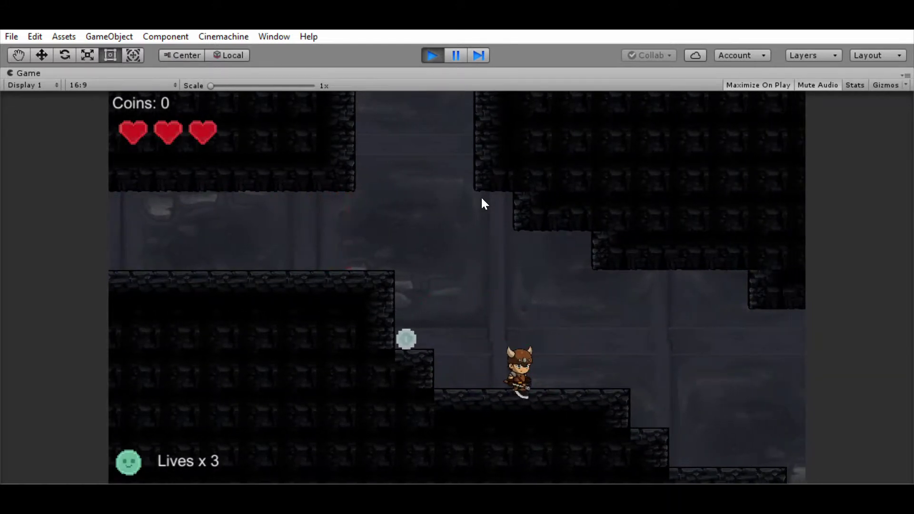
pyautogui.press('space')
pyautogui.press('Right')
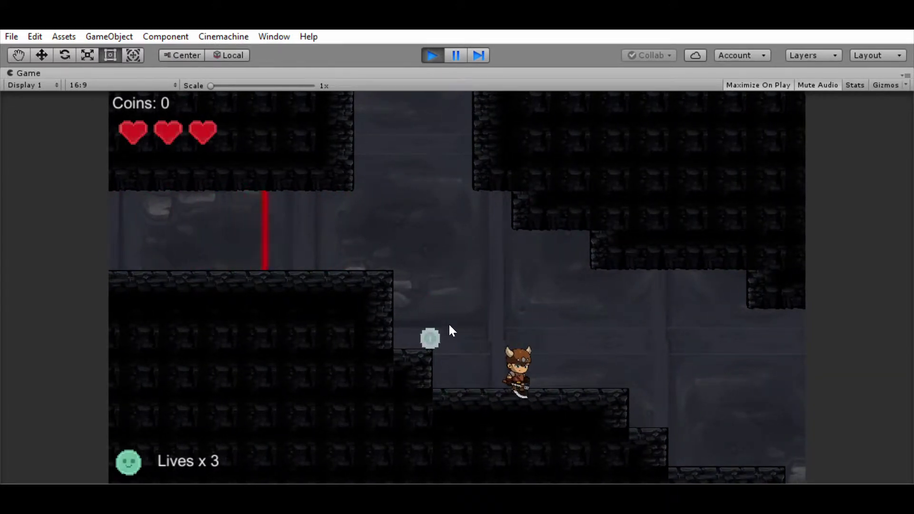
pyautogui.press('Left')
pyautogui.press('space')
# - Jump up to the higher ledge and upper platform, then walk along it
pyautogui.press('Left')
pyautogui.press('space')
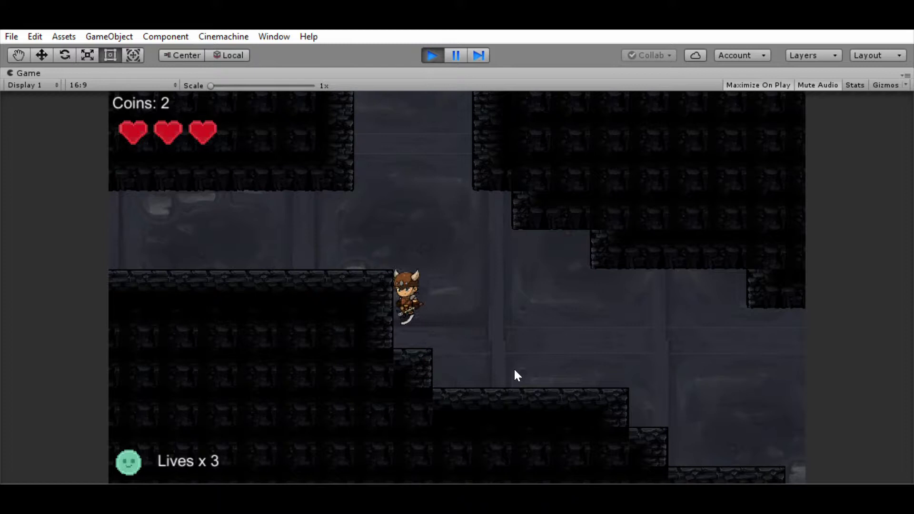
pyautogui.press('space')
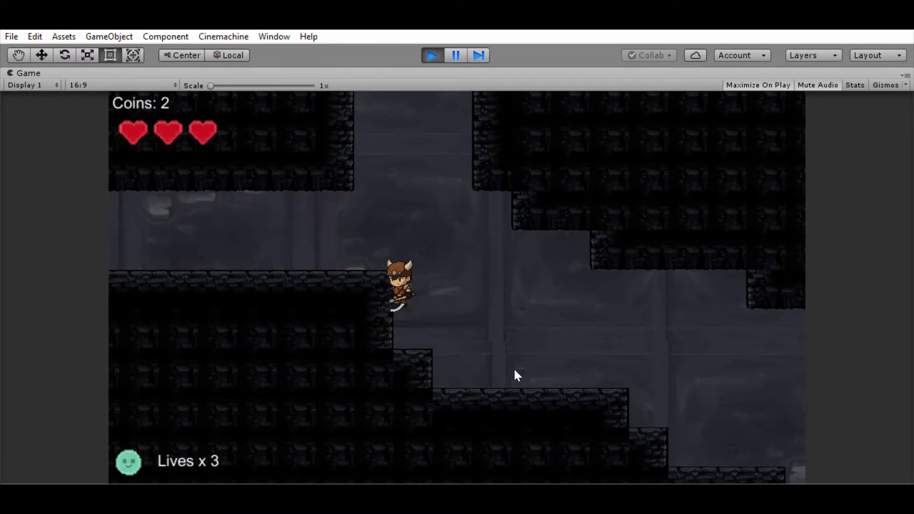
pyautogui.press('Left')
pyautogui.press('Right')
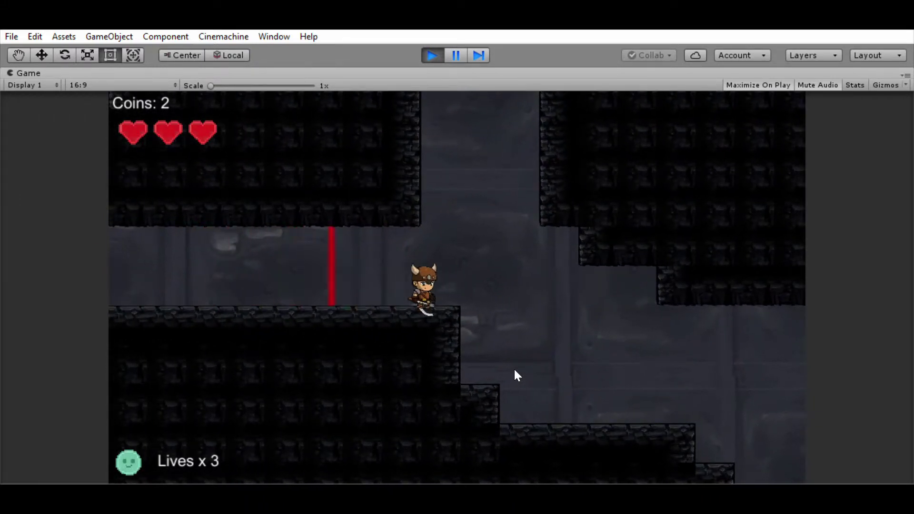
pyautogui.press('Left')
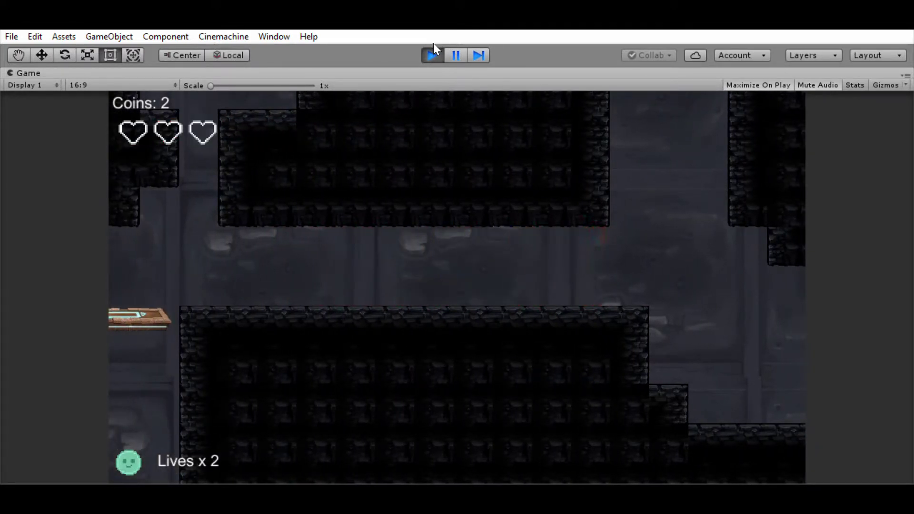
# - Walk left across the falling plank and ledge toward the acid-dripping pipe
pyautogui.press('Left')
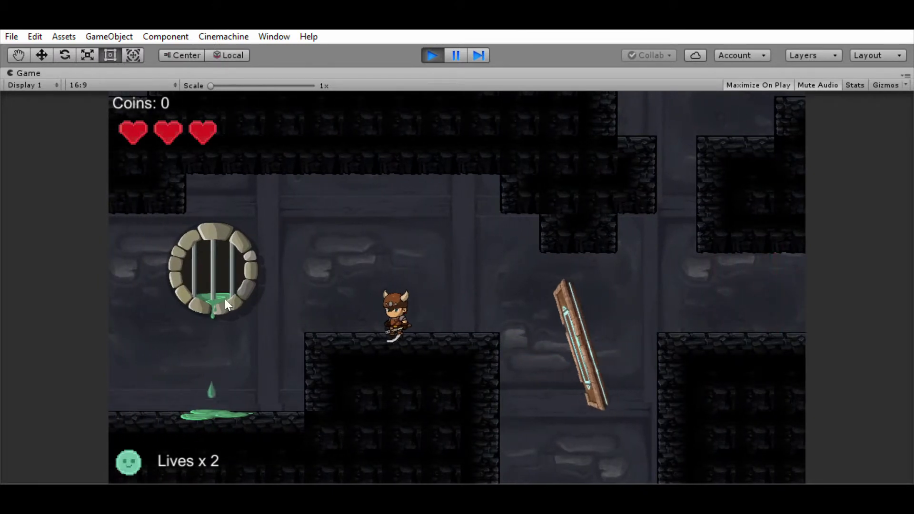
pyautogui.press('Left')
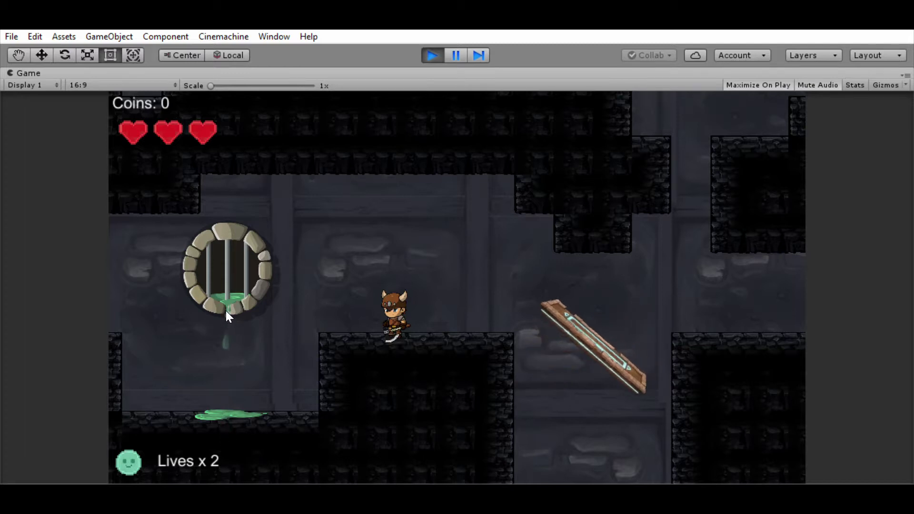
pyautogui.press('Left')
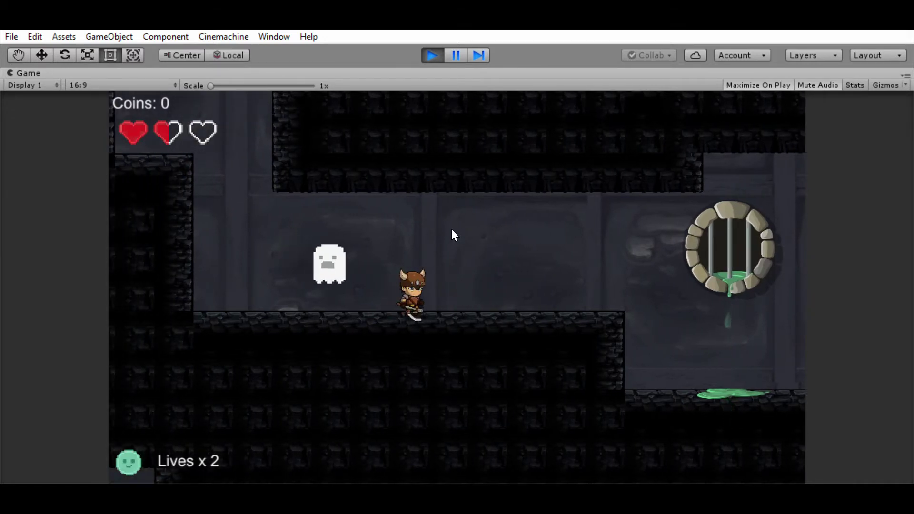
# - Walk right off the ledge and into the ghost, dropping to one life
pyautogui.press('Right')
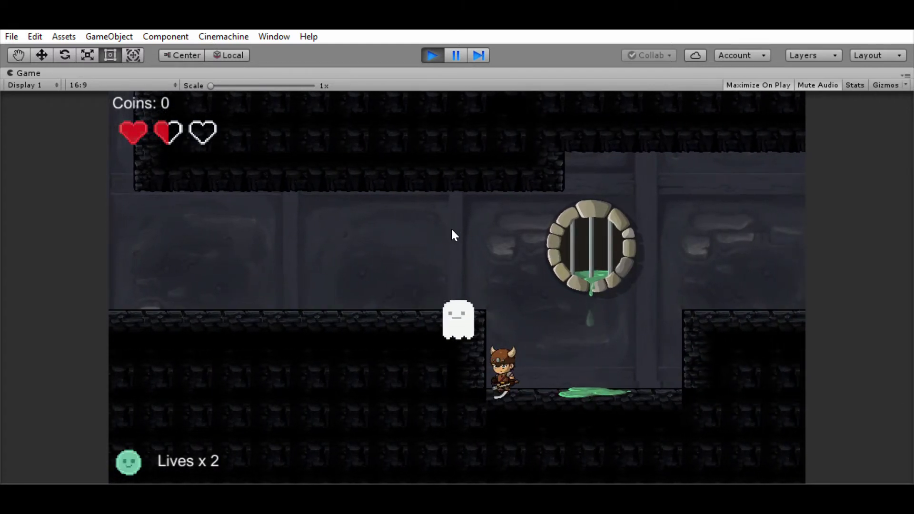
pyautogui.press('Right')
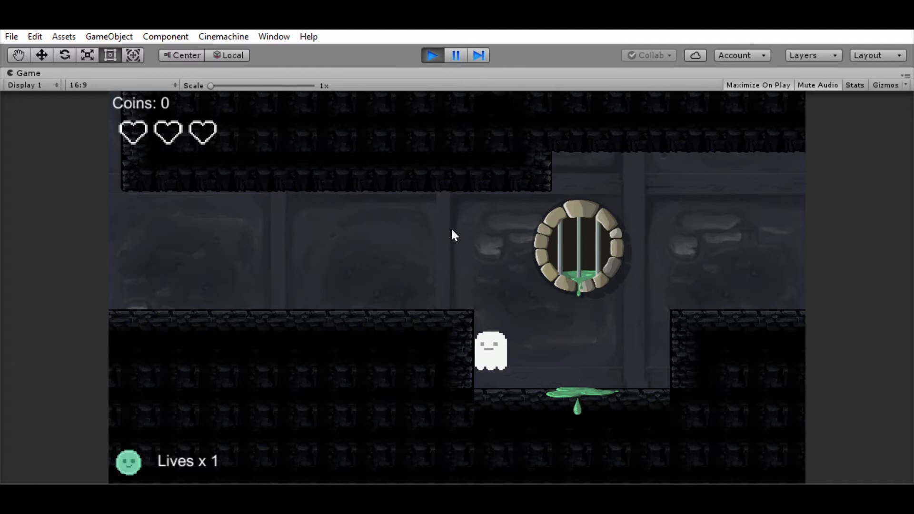